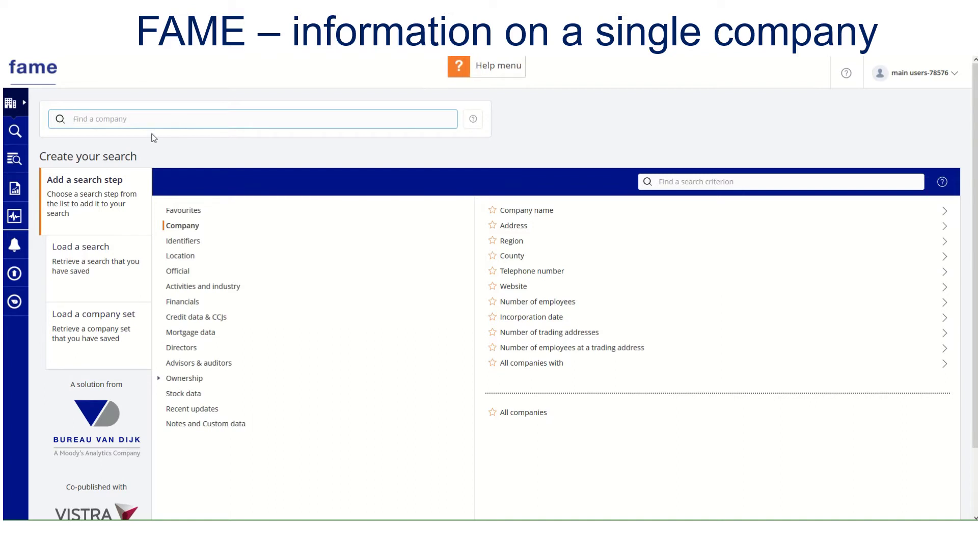
Step: Search 'Tecs' in Find a company and open the TESCO PLC report at Key information
left_click(81, 119)
type("Teco plc")
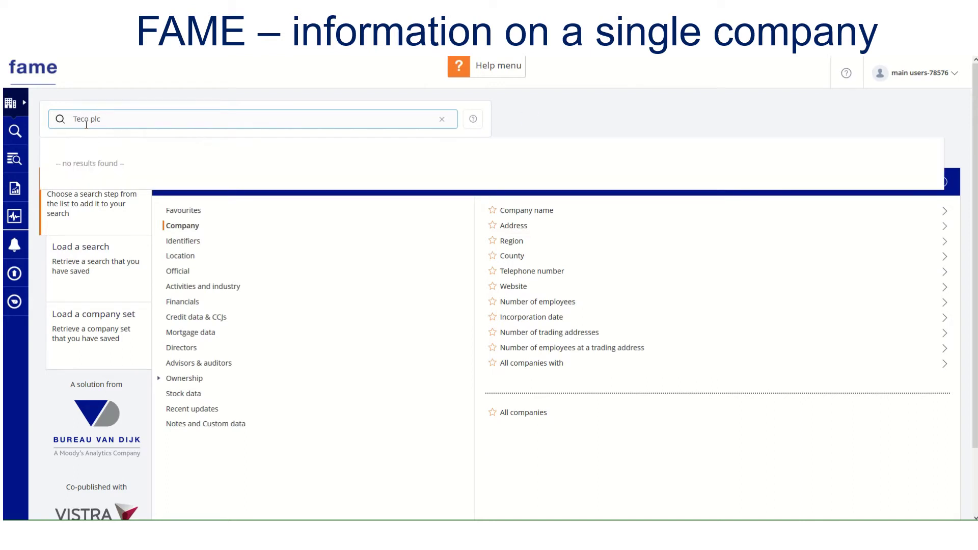
type("s")
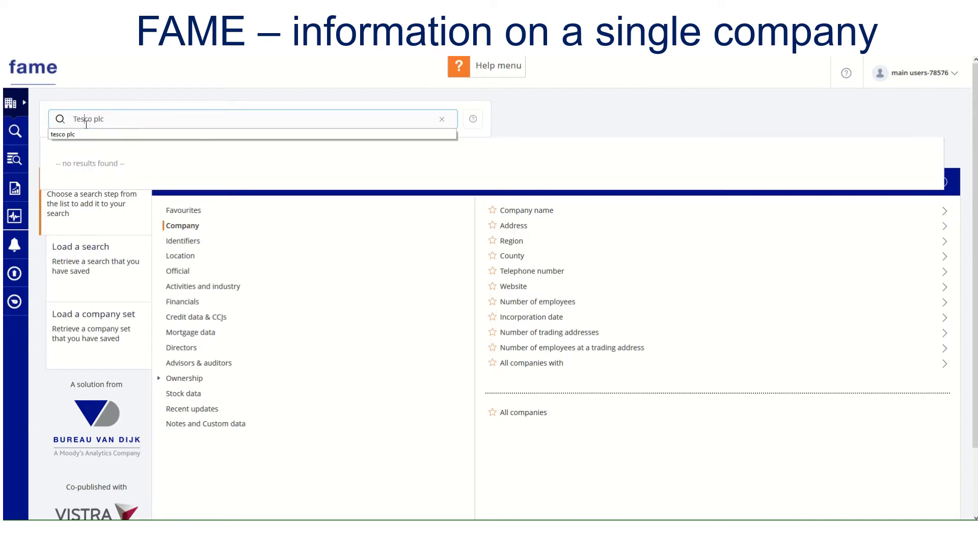
left_click(66, 150)
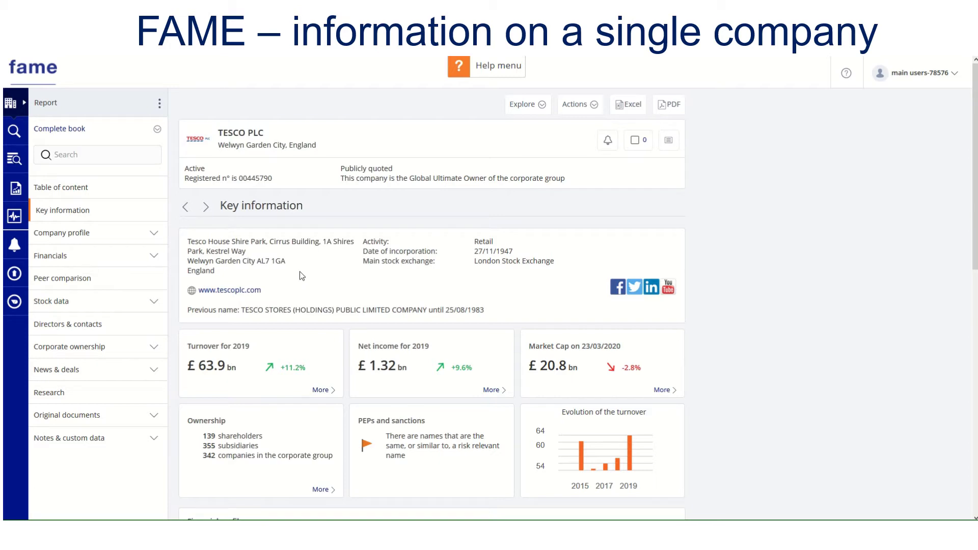
Step: Open the multi-year Financial worksheet from the Financial profile card, then return to the complete report
scroll(313, 270, "down", 3)
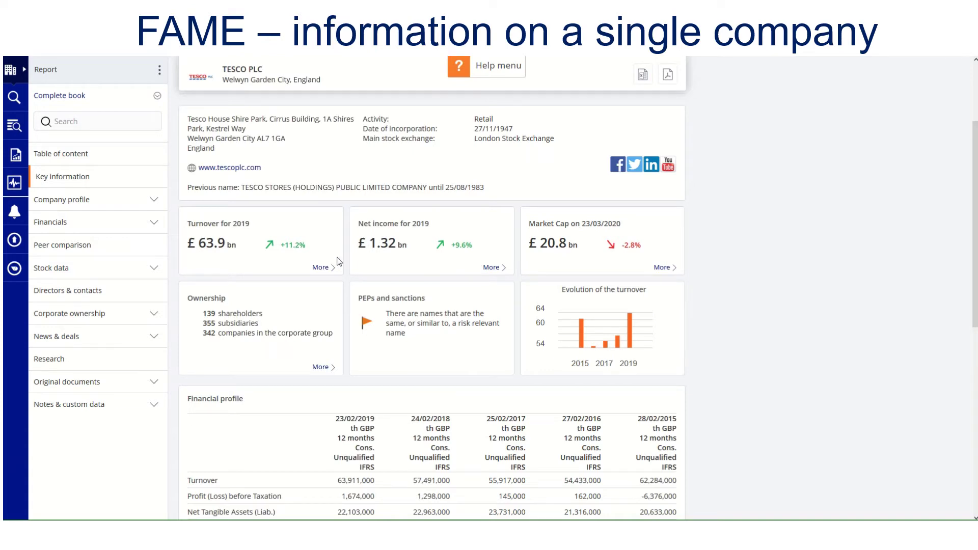
scroll(339, 261, "down", 5)
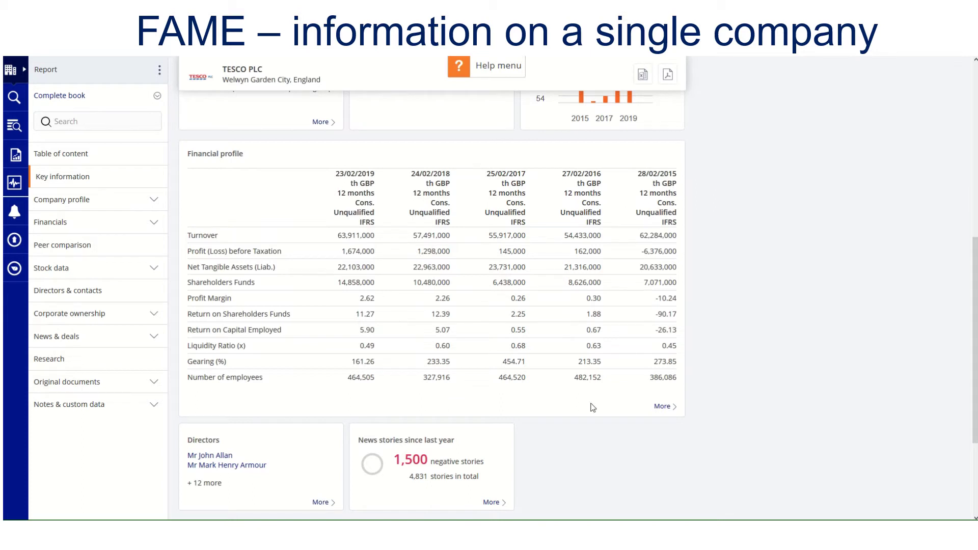
left_click(662, 408)
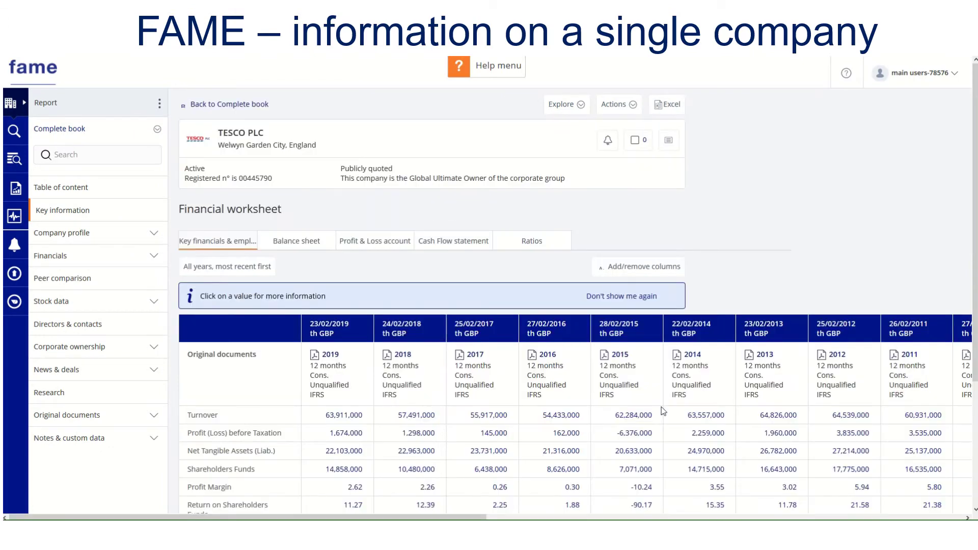
scroll(662, 411, "down", 3)
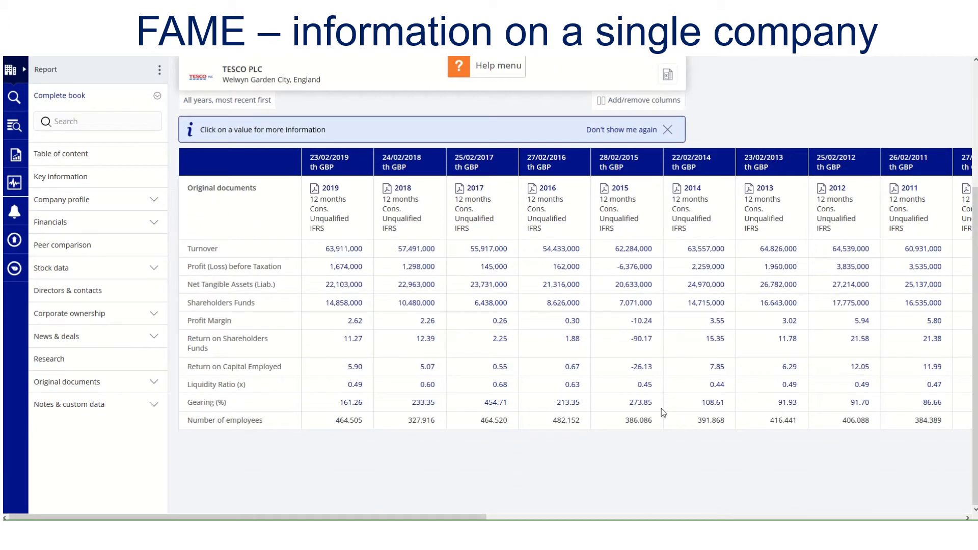
scroll(662, 412, "up", 3)
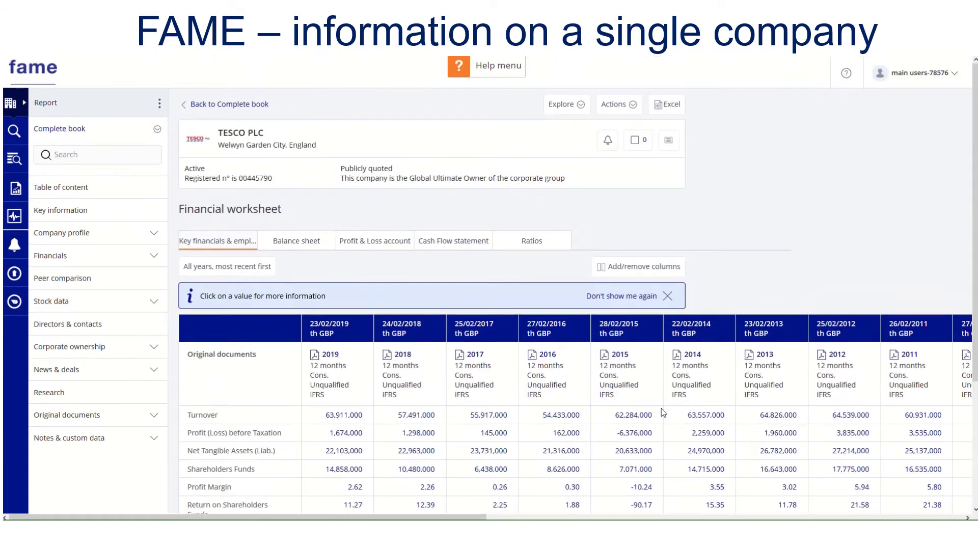
left_click(243, 105)
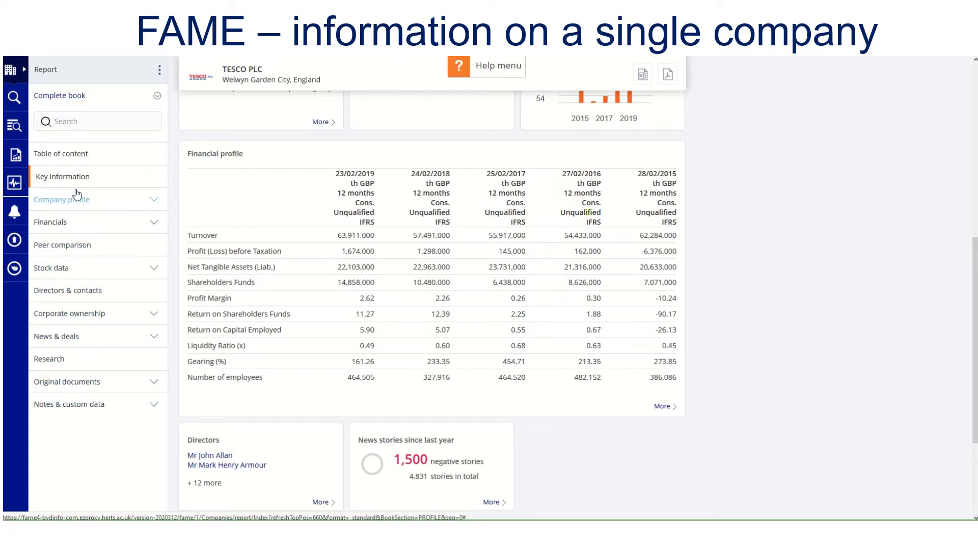
Step: Open Company profile's Industry & activities, expand then shorten the description, and reveal the Financials sections
left_click(155, 201)
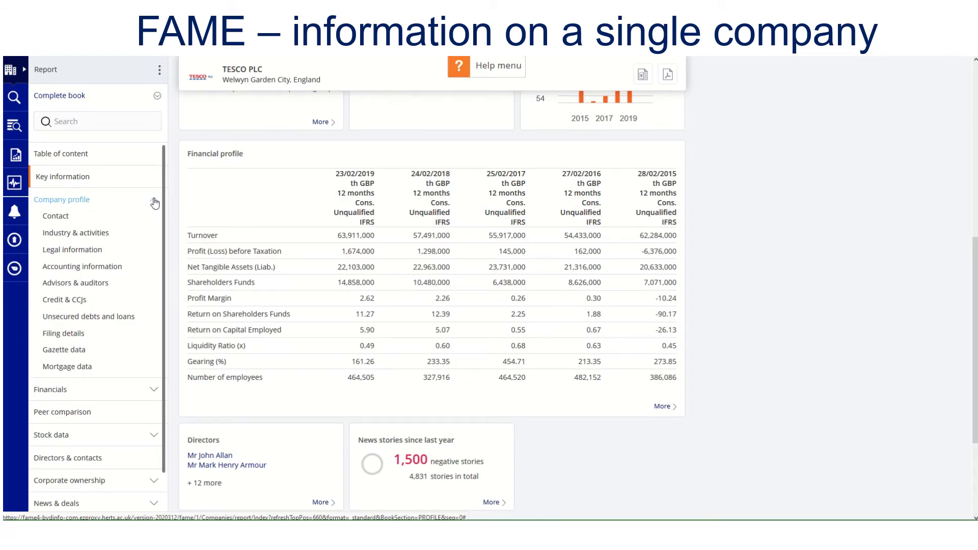
left_click(88, 235)
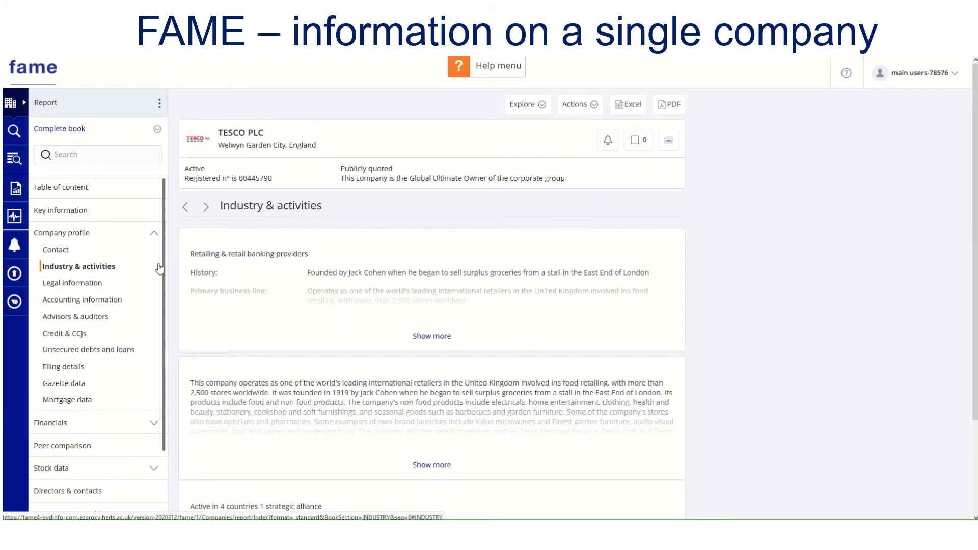
scroll(516, 271, "down", 2)
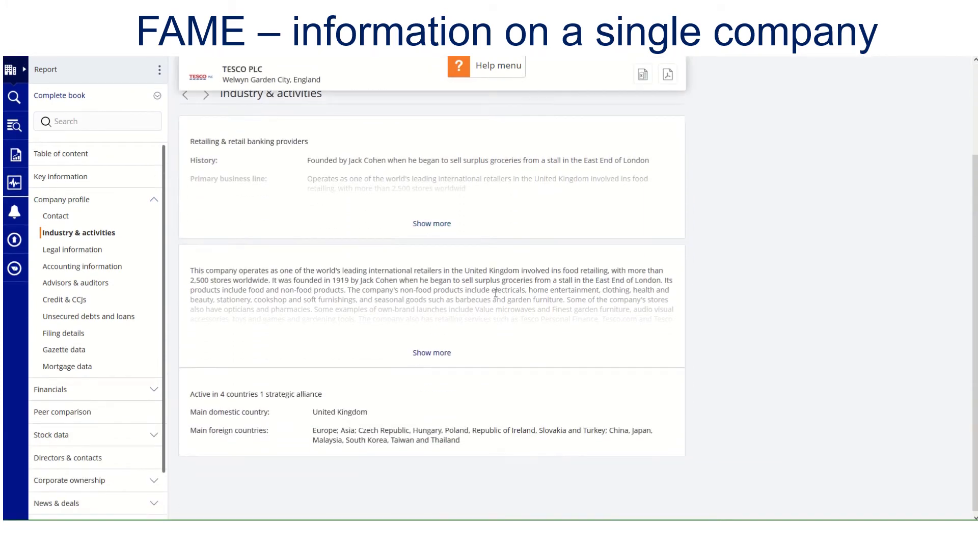
left_click(435, 353)
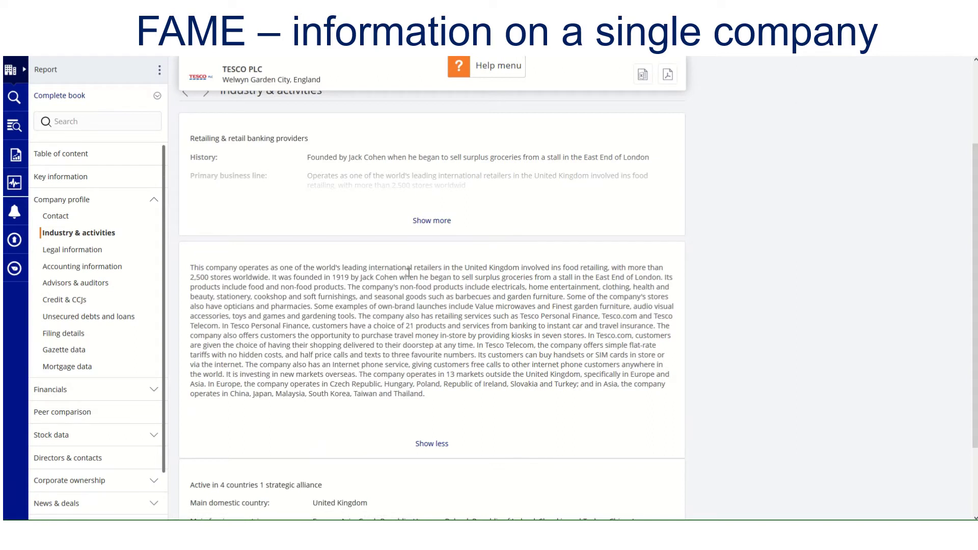
left_click(421, 443)
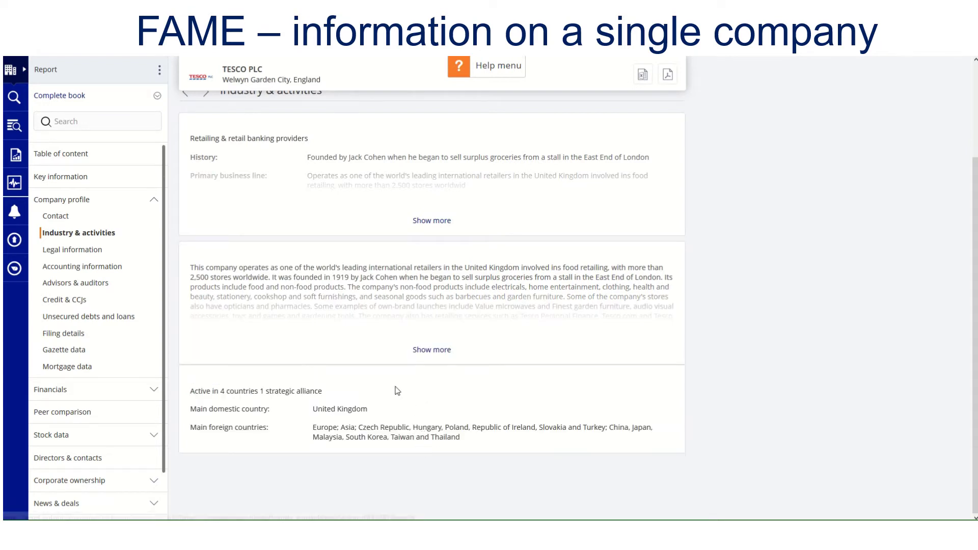
left_click(126, 206)
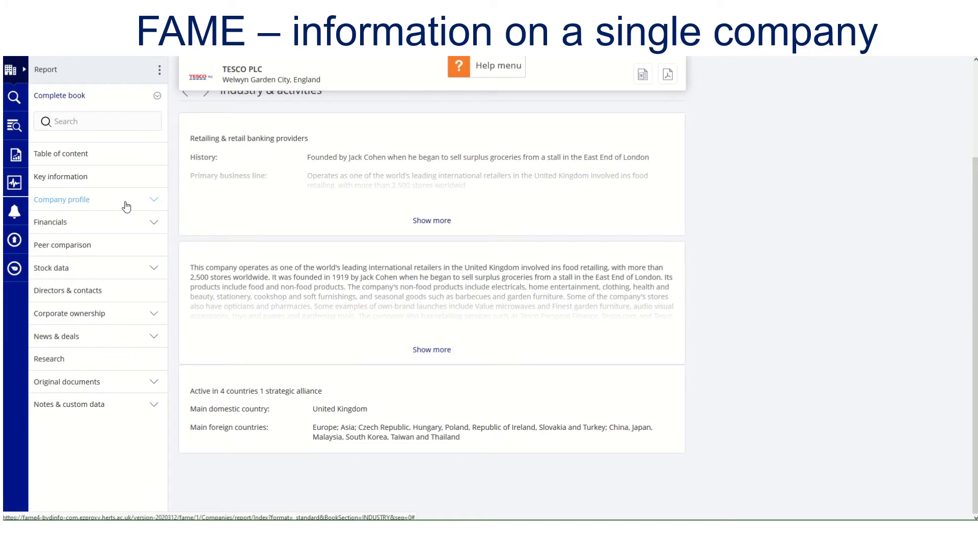
left_click(95, 227)
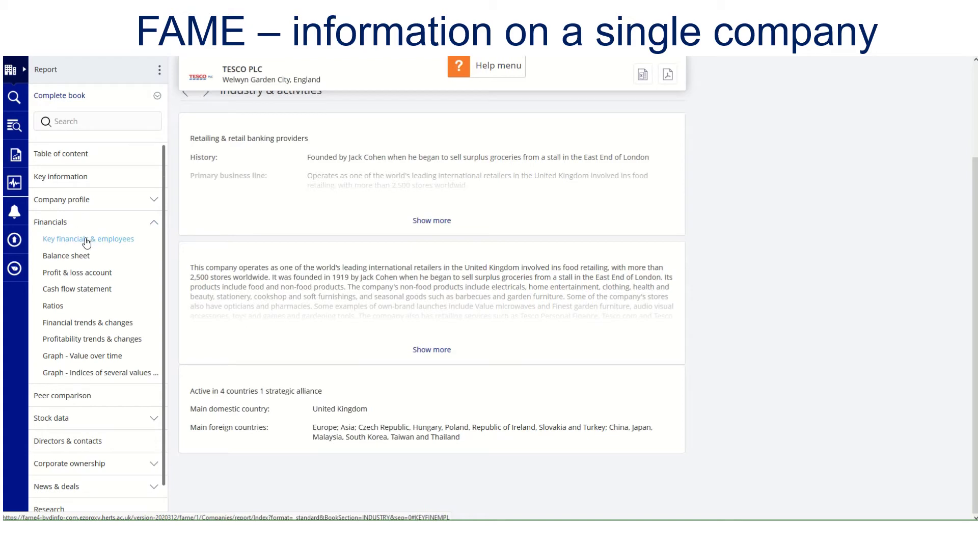
Step: Open Tesco's Key financials & employees table and scroll it down and sideways
left_click(86, 240)
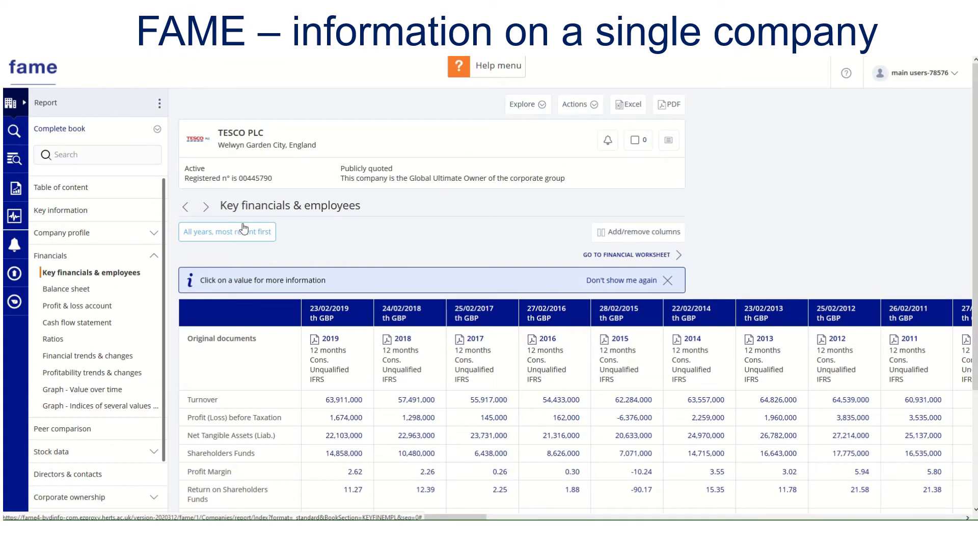
scroll(243, 229, "down", 3)
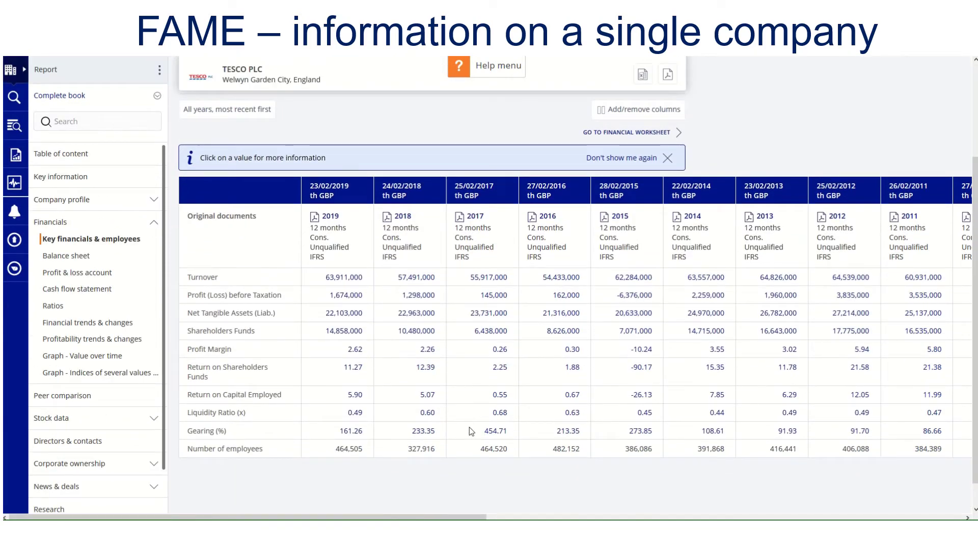
left_click_drag(463, 518, 436, 503)
left_click(79, 259)
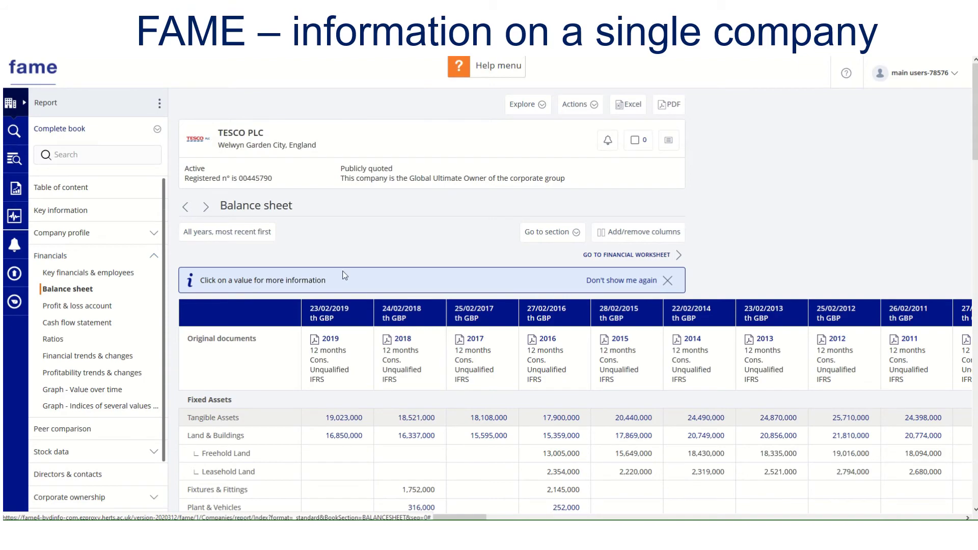
scroll(297, 278, "down", 4)
scroll(297, 278, "down", 6)
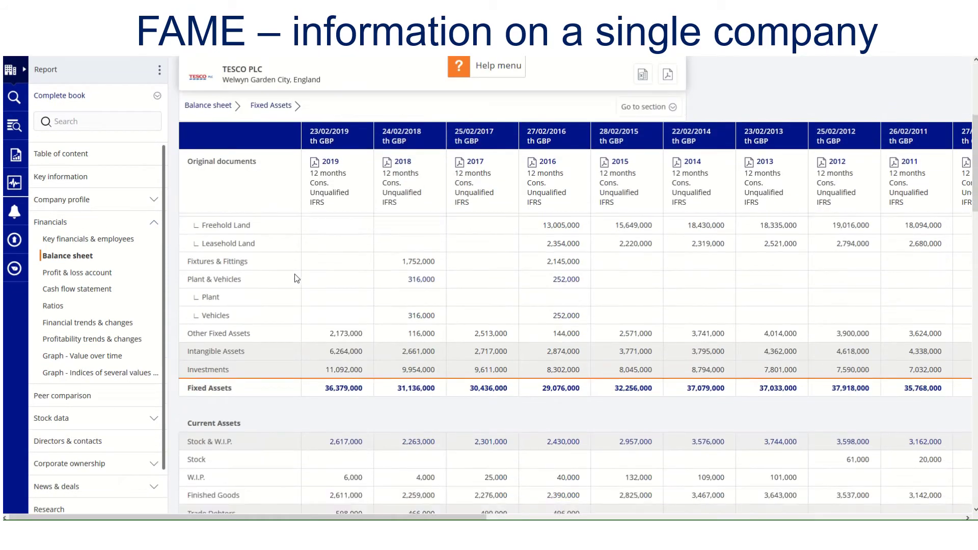
scroll(295, 276, "down", 7)
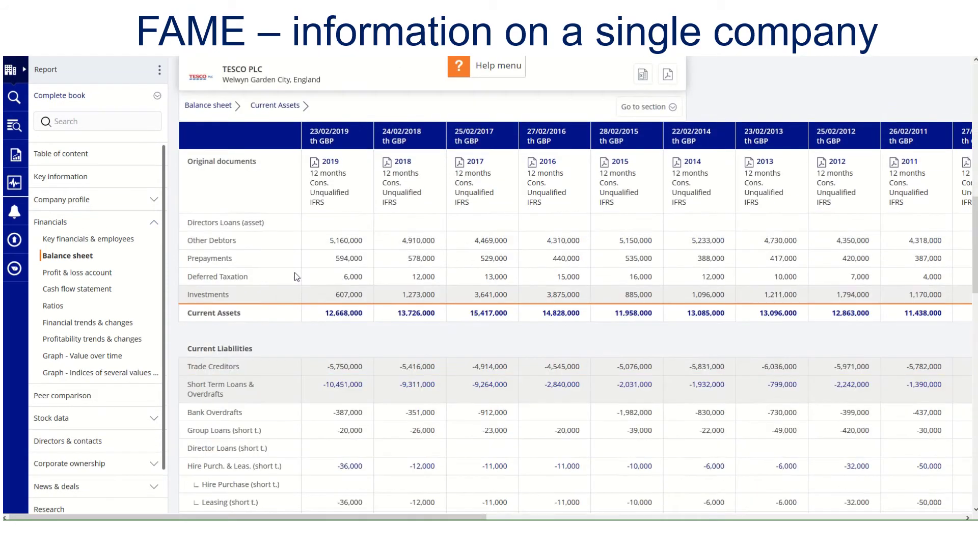
scroll(284, 278, "down", 5)
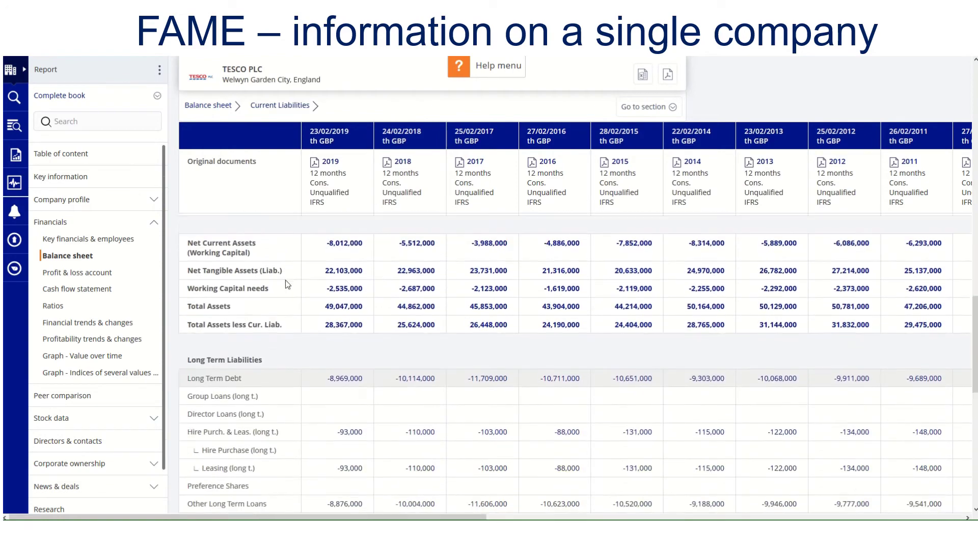
scroll(285, 281, "up", 12)
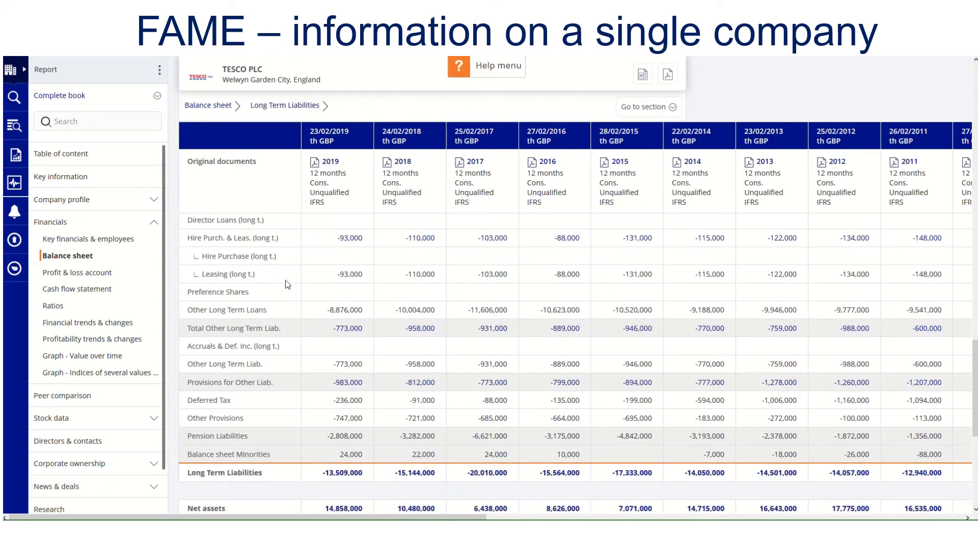
scroll(285, 280, "up", 6)
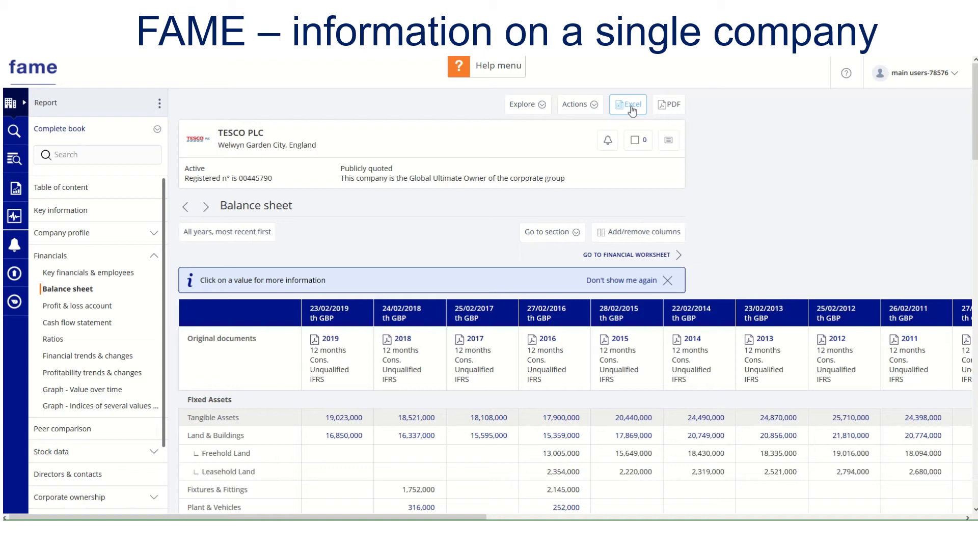
Step: Open Tesco's Profit & loss account and scroll through it
left_click(64, 310)
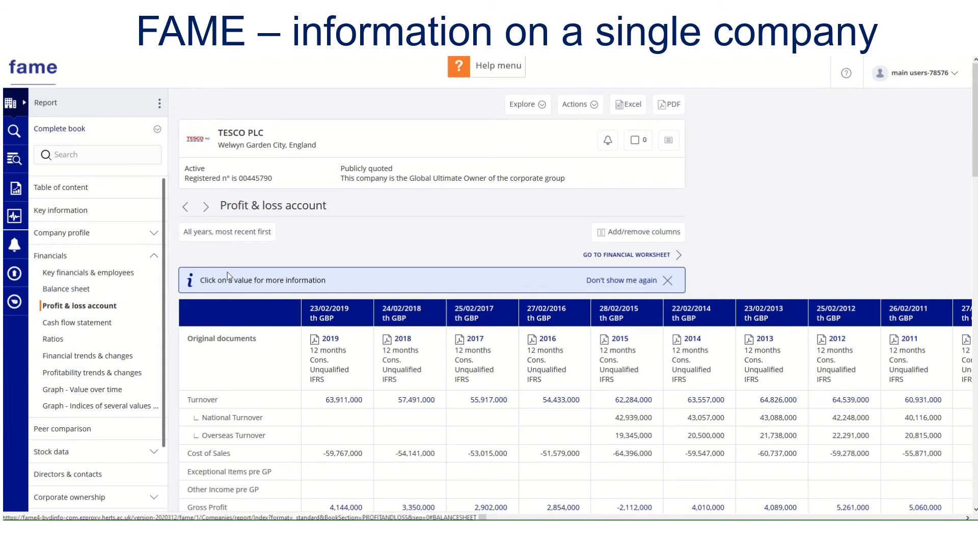
scroll(253, 267, "down", 2)
scroll(252, 267, "down", 5)
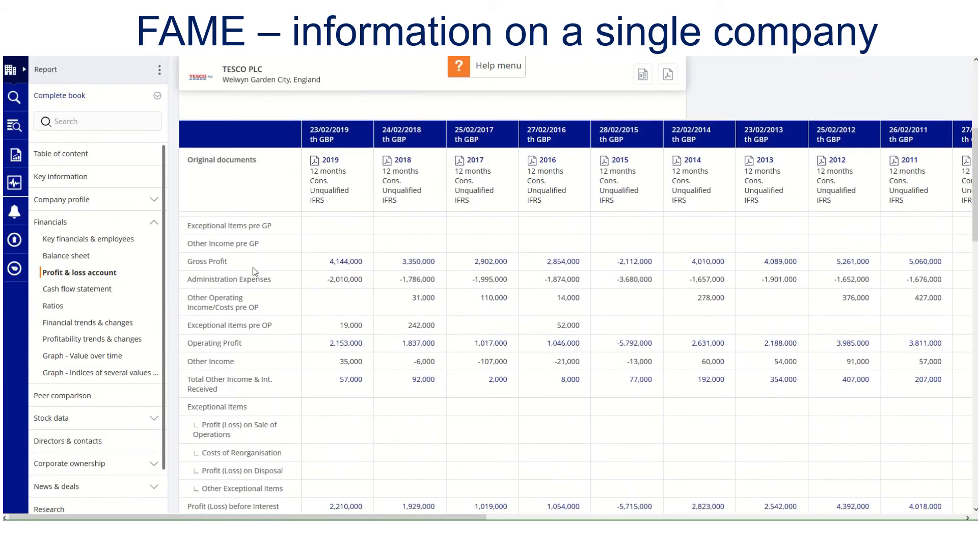
scroll(253, 269, "down", 10)
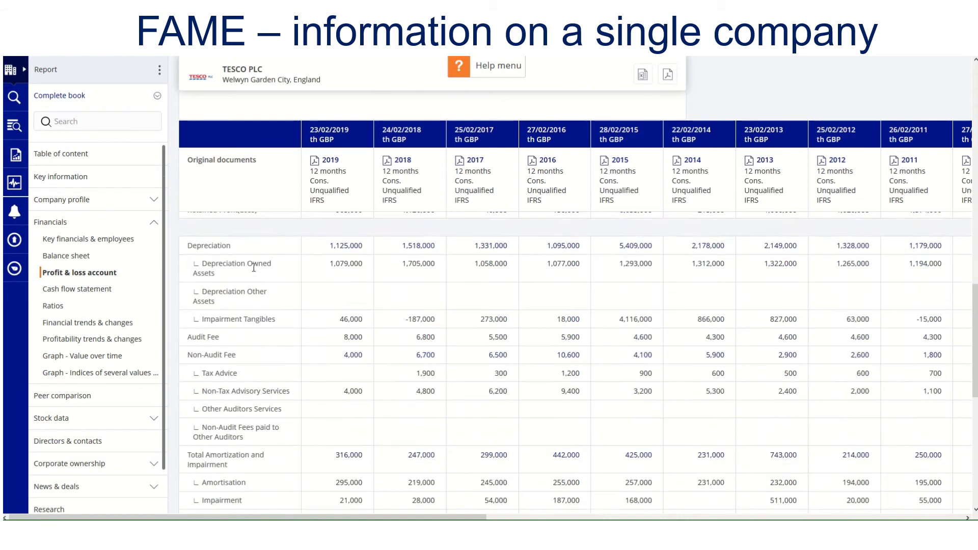
scroll(253, 268, "down", 5)
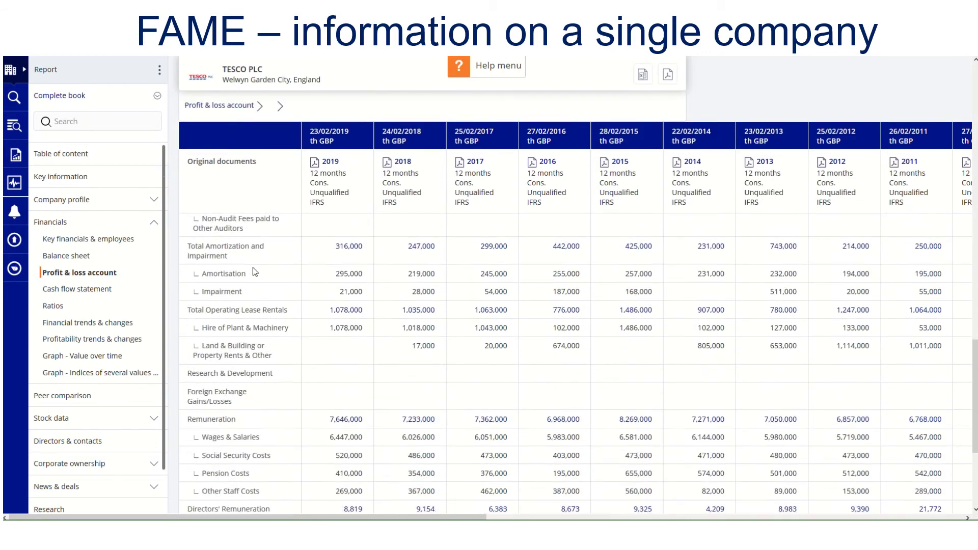
scroll(253, 268, "up", 7)
scroll(253, 268, "up", 15)
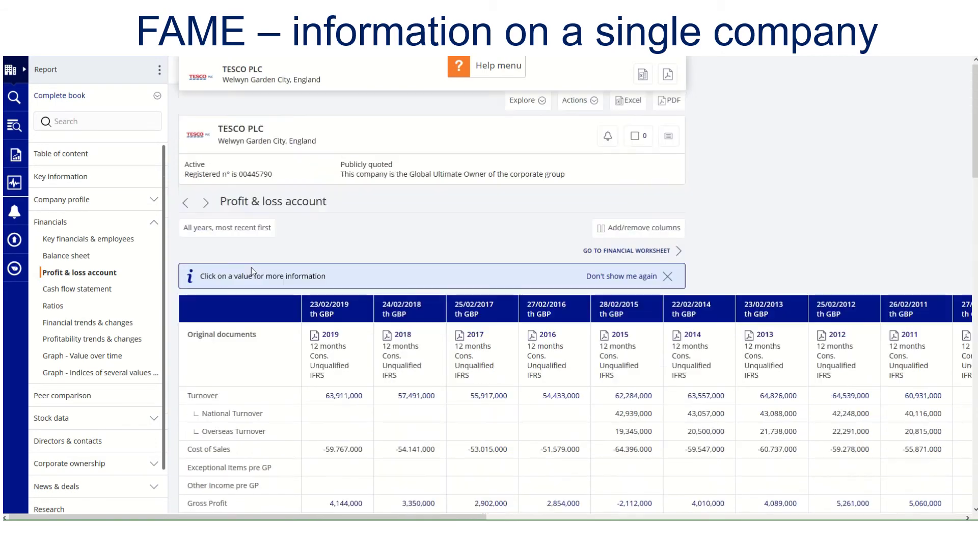
Step: Switch to the Cash flow statement and scroll through it
left_click(86, 315)
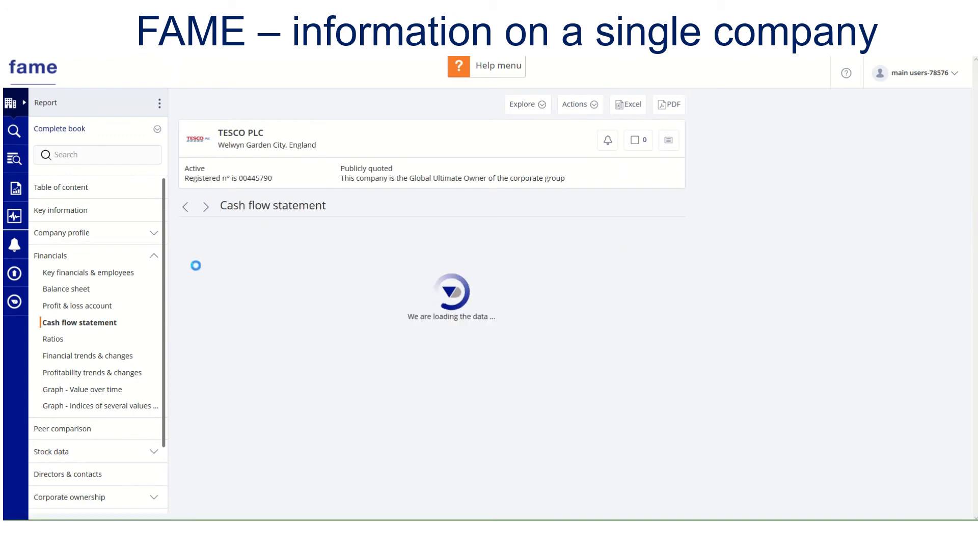
scroll(232, 265, "down", 4)
scroll(231, 265, "up", 4)
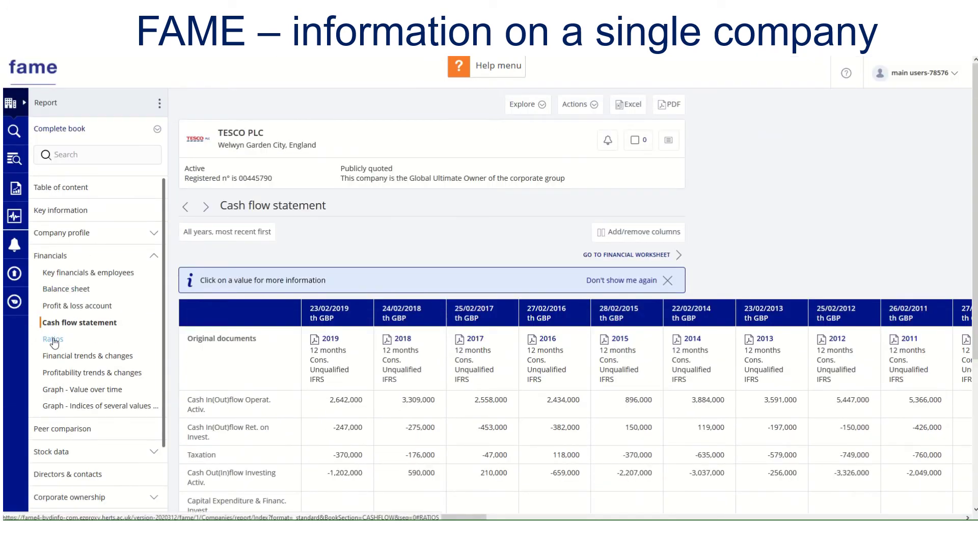
Step: Open the Ratios section, review it, and collapse the Financials group in the sidebar
left_click(53, 339)
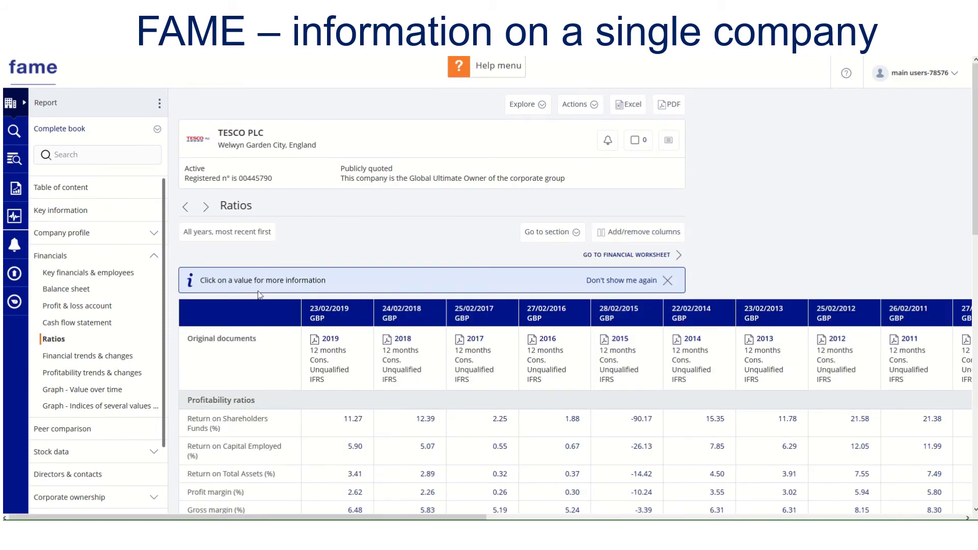
scroll(258, 291, "down", 2)
scroll(258, 291, "down", 9)
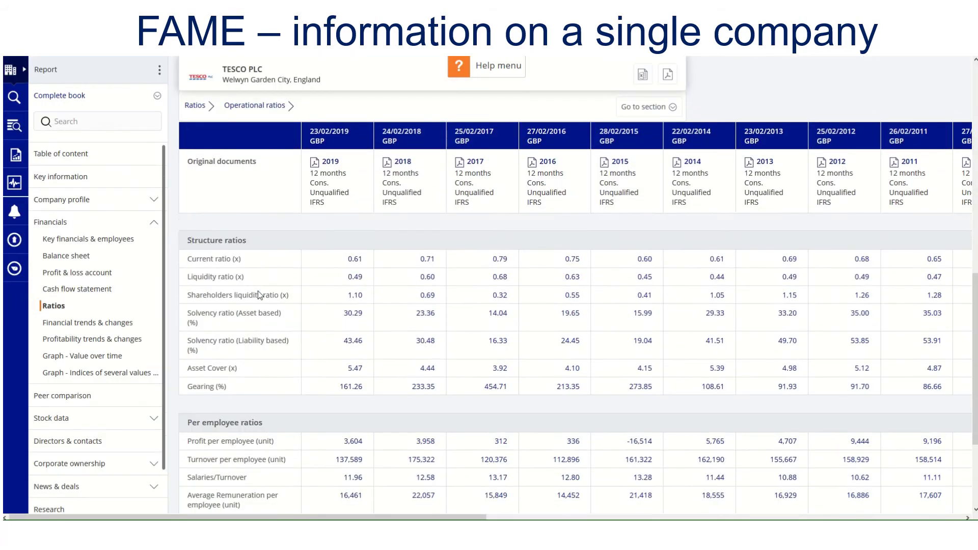
scroll(258, 292, "up", 10)
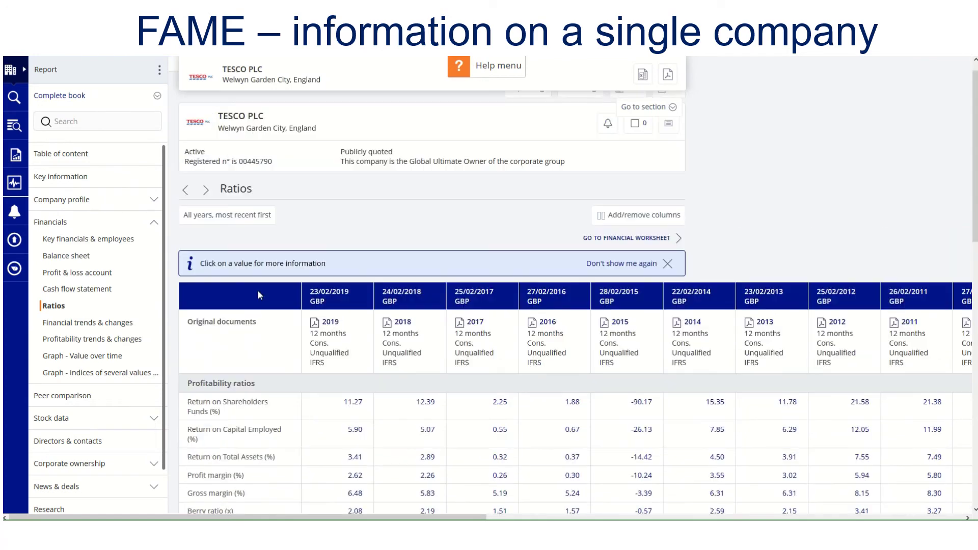
scroll(258, 289, "up", 1)
left_click(94, 258)
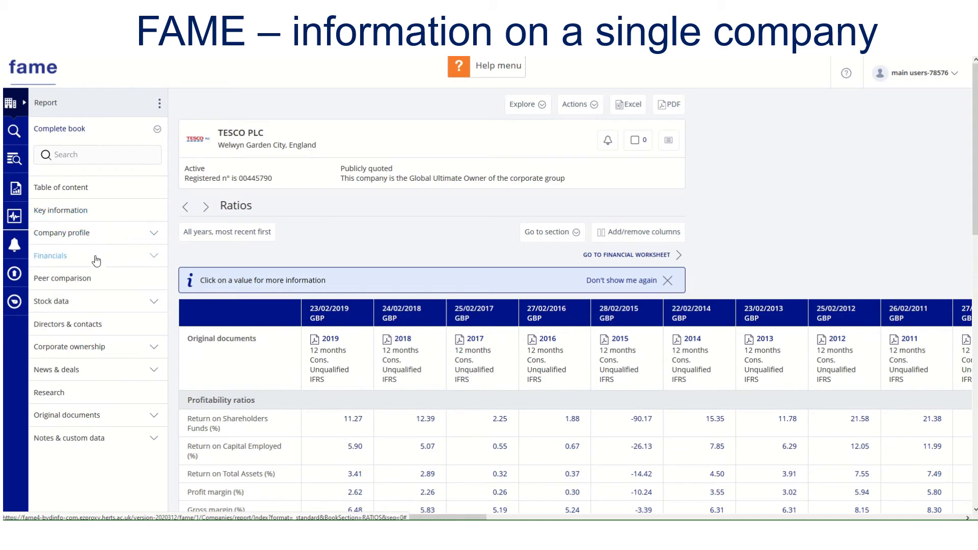
Step: Open Peer comparison and scroll through the 11-retailer peer table and peer group definition
left_click(72, 284)
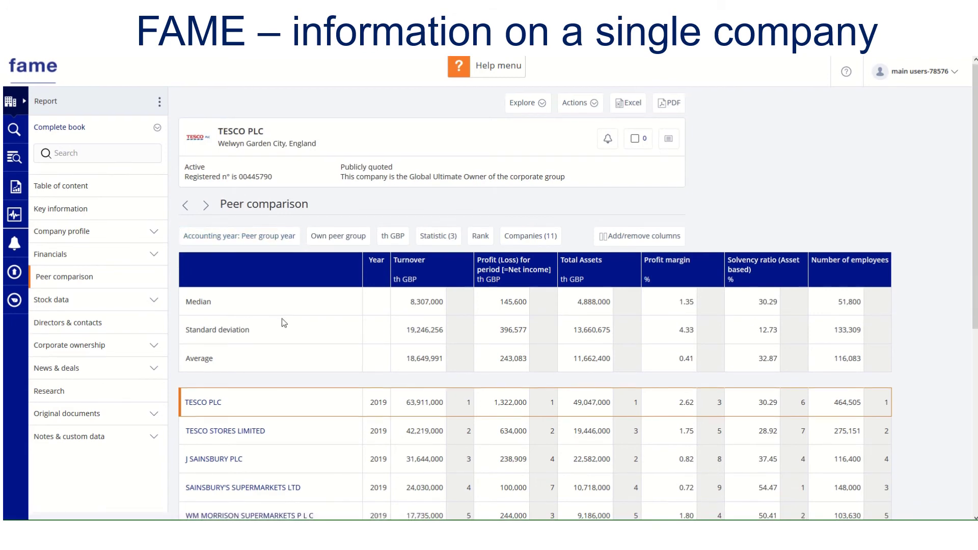
scroll(283, 321, "down", 3)
scroll(283, 320, "down", 3)
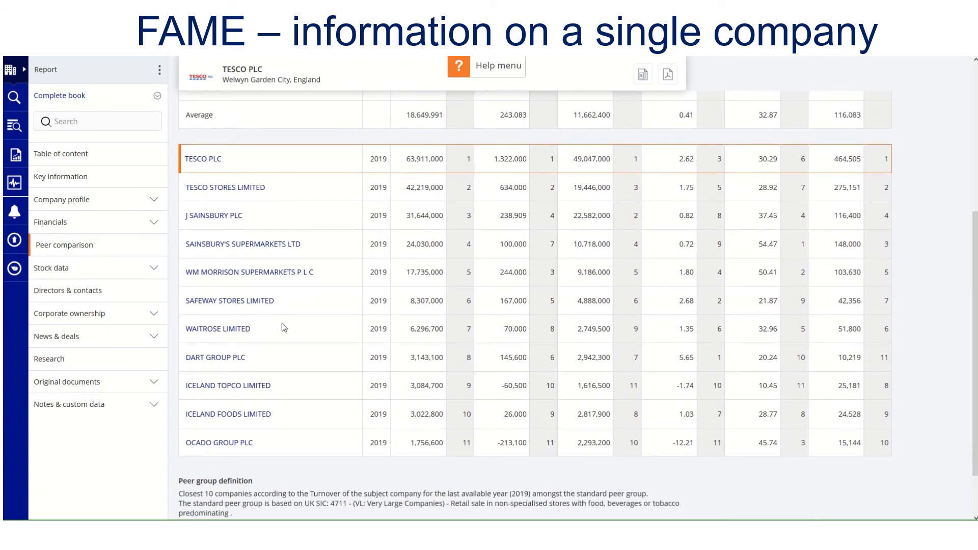
scroll(318, 382, "up", 4)
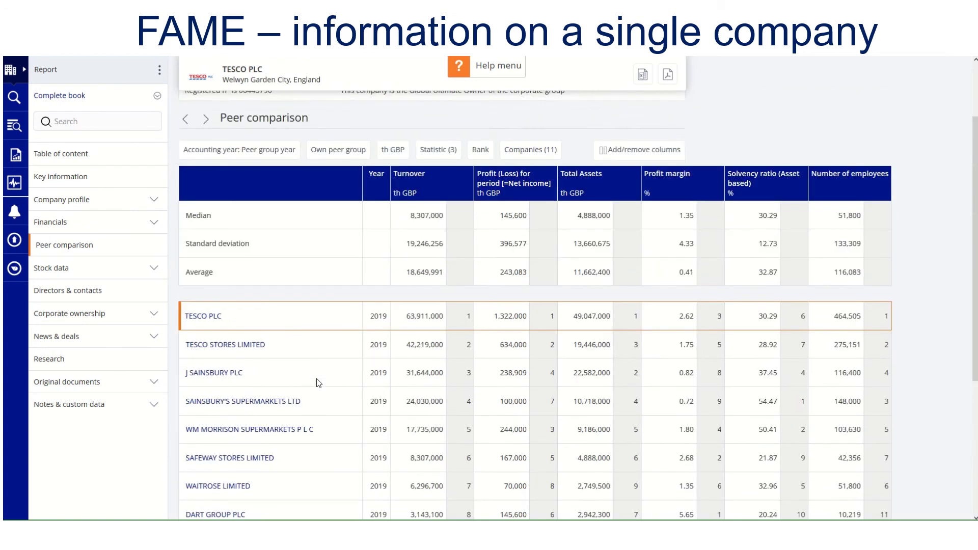
scroll(317, 382, "up", 2)
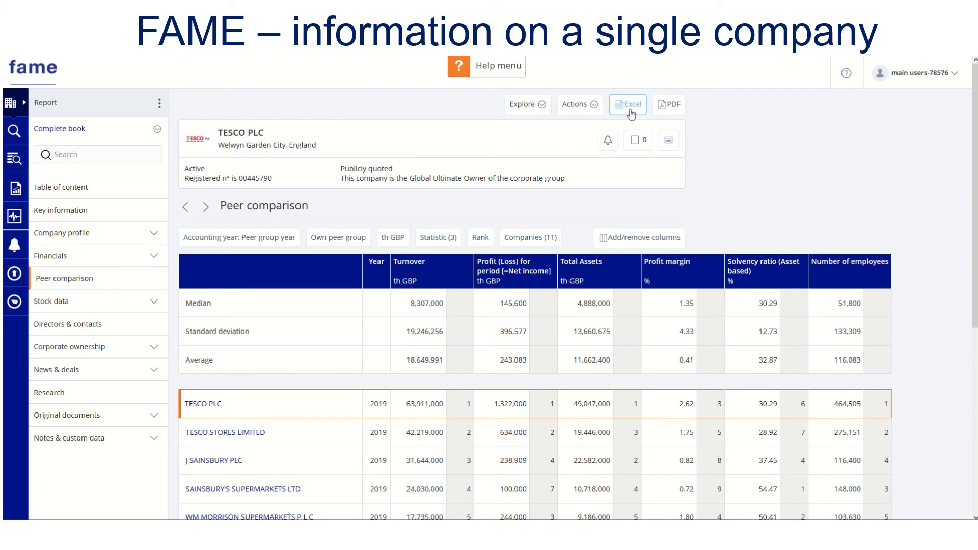
Step: Open Original documents from the sidebar and expand the 2019 filings
left_click(85, 421)
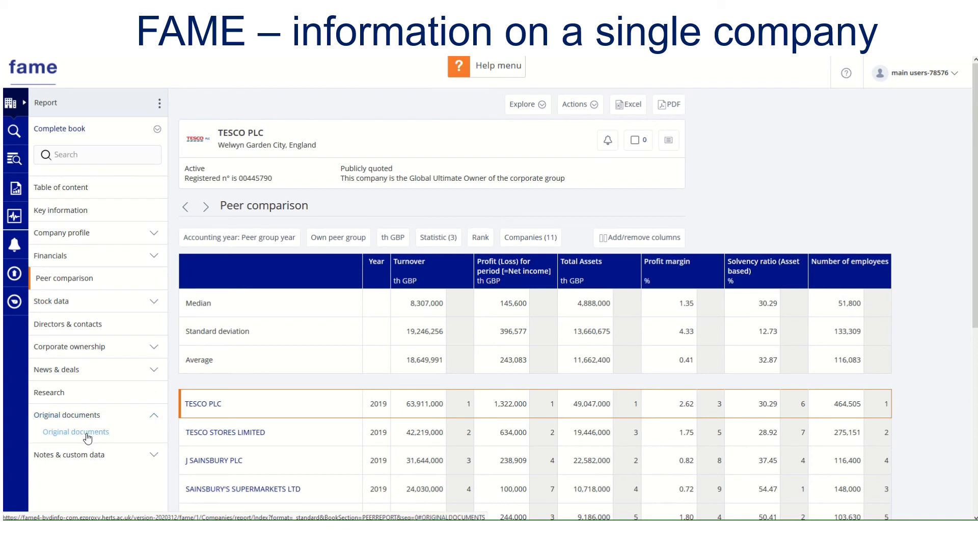
left_click(88, 437)
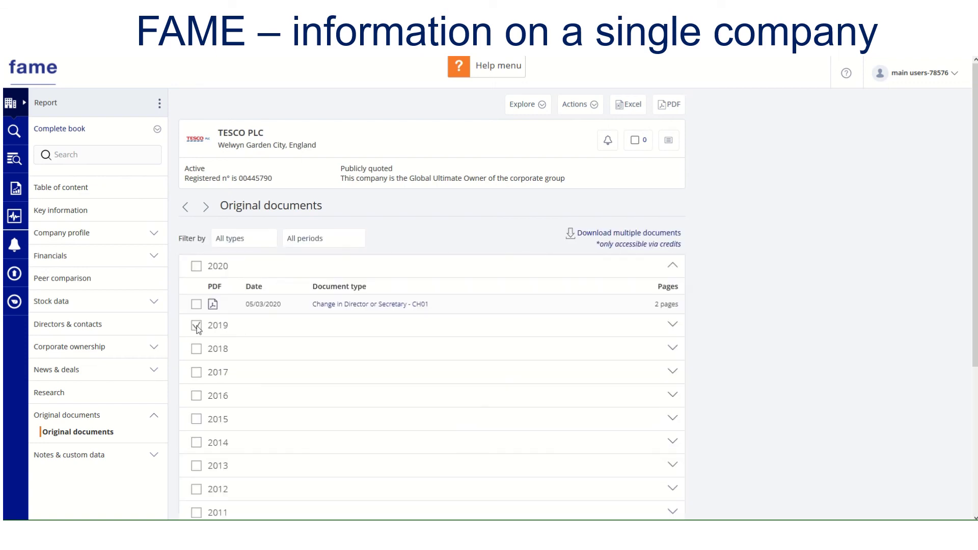
left_click(674, 326)
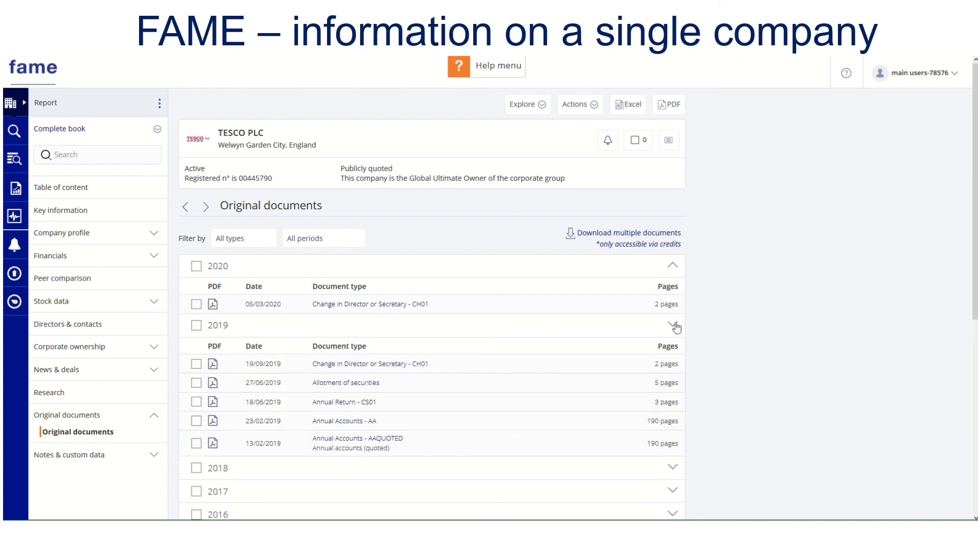